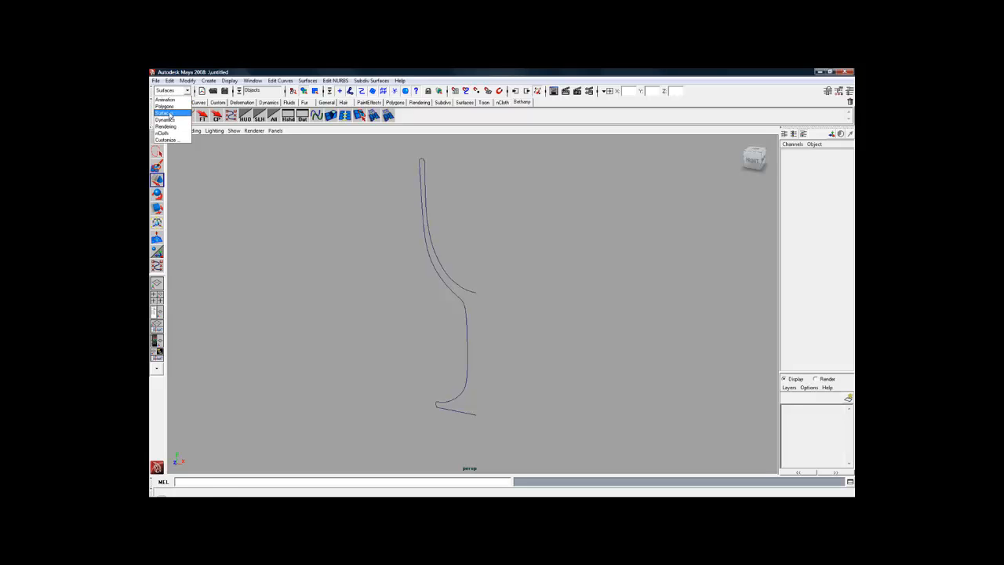
# - Switch to the Surfaces menu set, open the Revolve options and select the wine glass profile curve
pyautogui.click(169, 114)
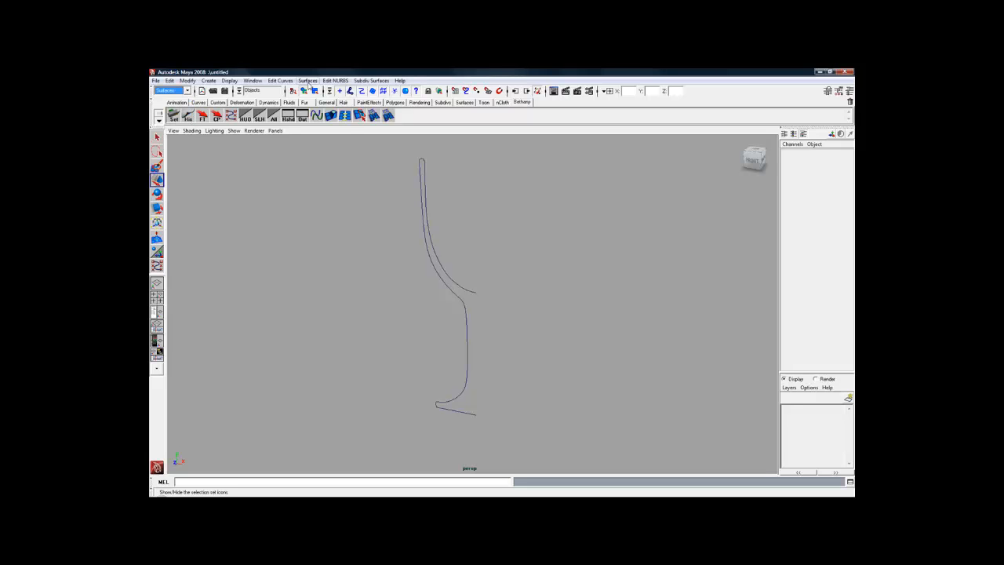
pyautogui.click(307, 81)
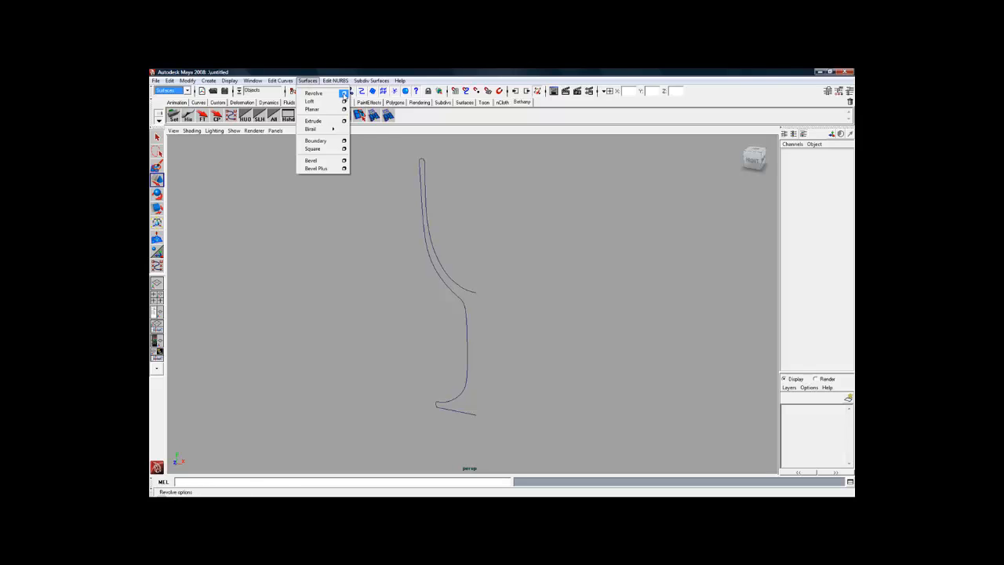
pyautogui.click(344, 94)
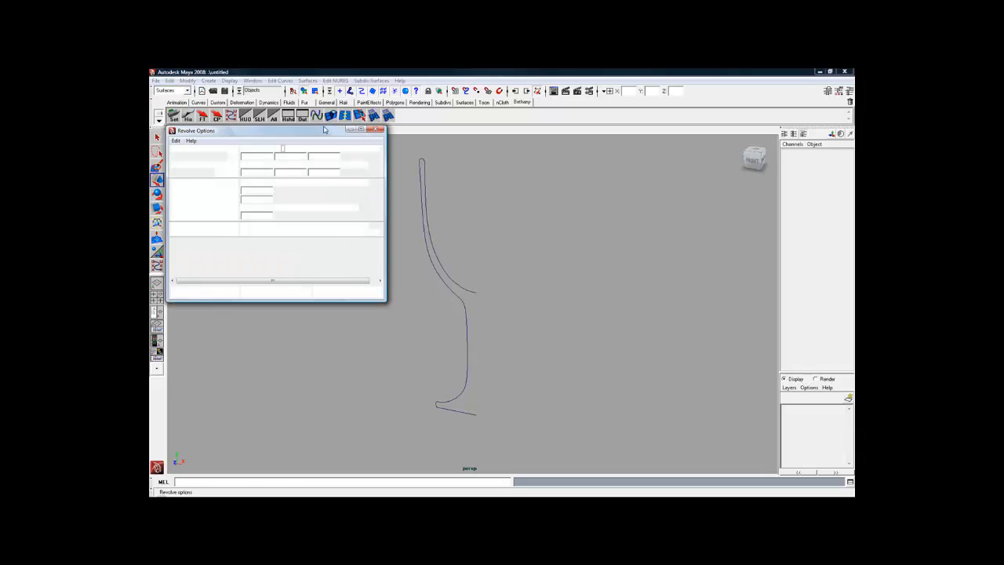
pyautogui.click(442, 162)
pyautogui.click(417, 178)
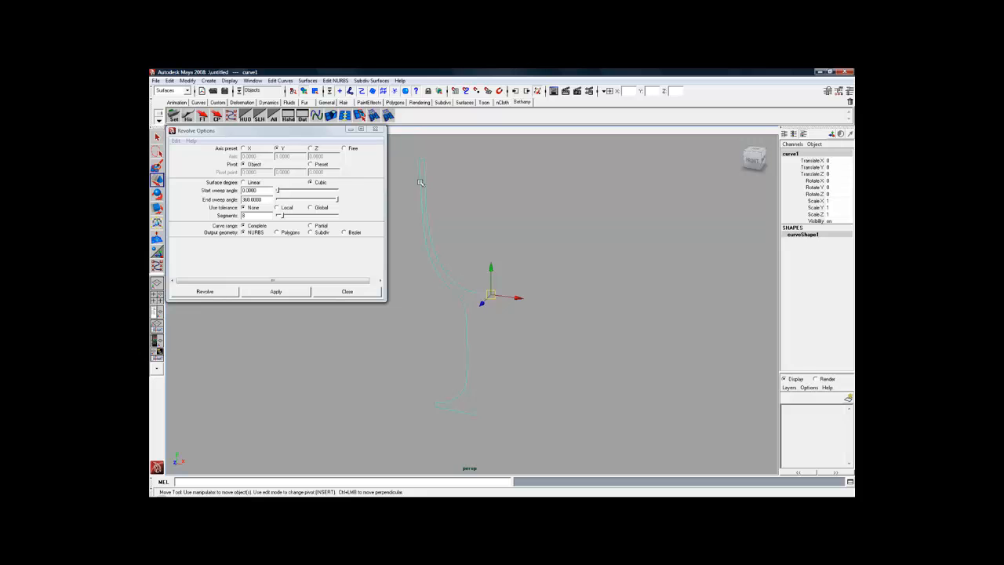
# - Revolve the profile curve around the Y axis with a 360-degree end sweep angle, keeping the options window open
pyautogui.click(252, 199)
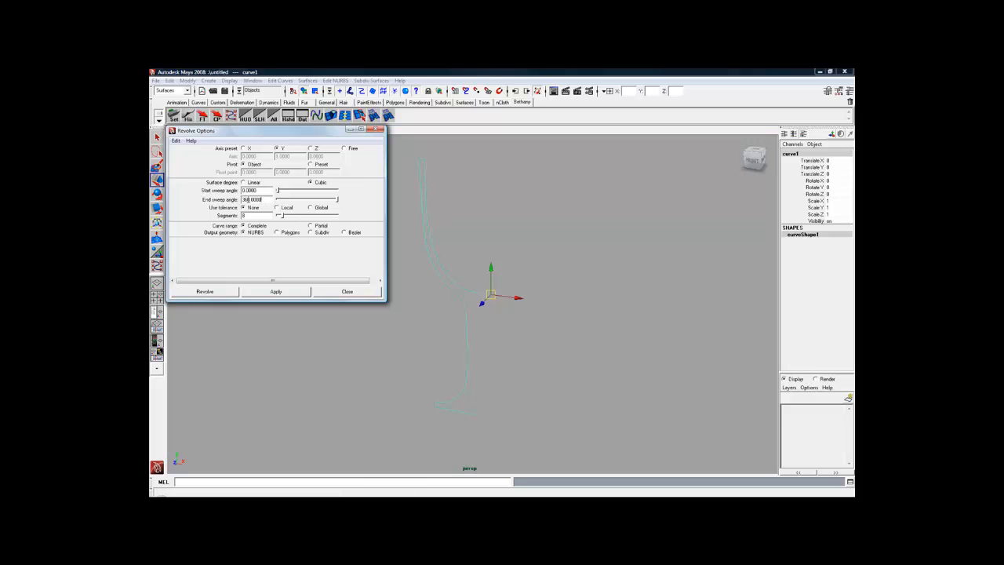
pyautogui.doubleClick(245, 200)
pyautogui.click(432, 130)
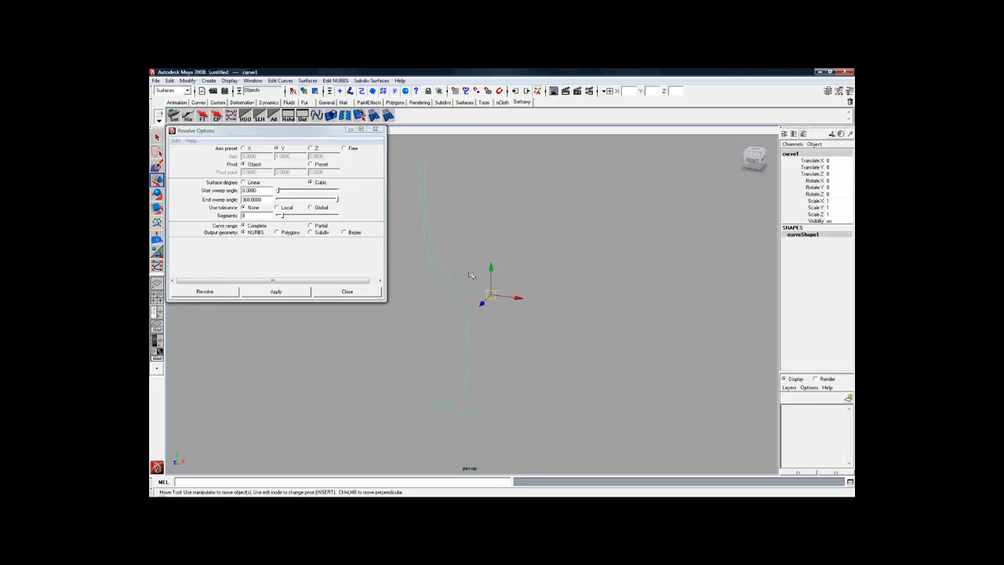
pyautogui.moveTo(480, 284)
pyautogui.keyDown('alt'); pyautogui.mouseDown()
pyautogui.moveTo(518, 274)
pyautogui.moveTo(488, 283)
pyautogui.mouseUp(); pyautogui.keyUp('alt')
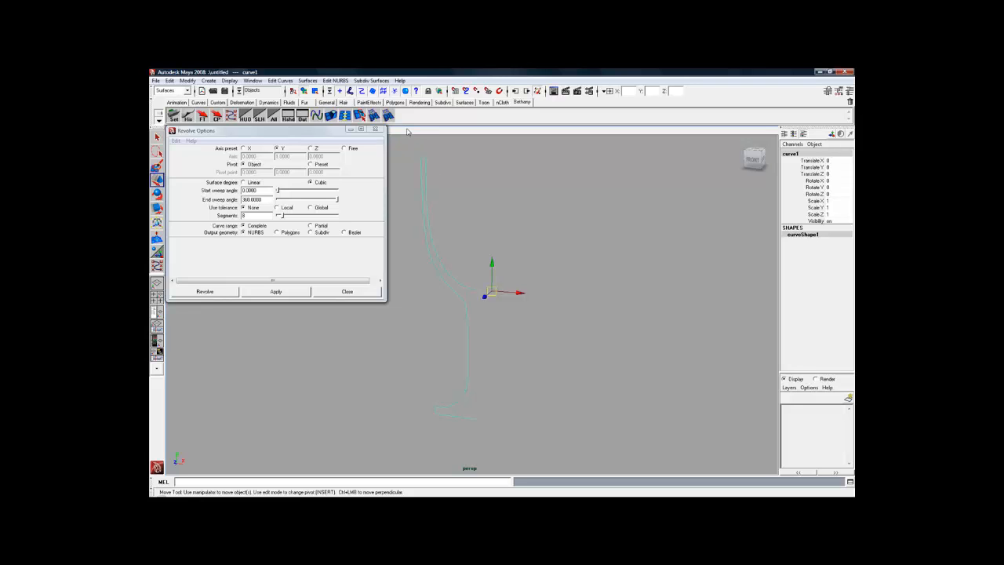
pyautogui.click(276, 292)
# - Inspect the hole in the bowl's bottom, then delete the revolved surface while keeping the profile curve
pyautogui.keyDown('alt'); pyautogui.moveTo(582, 268); pyautogui.dragTo(585, 292); pyautogui.keyUp('alt')
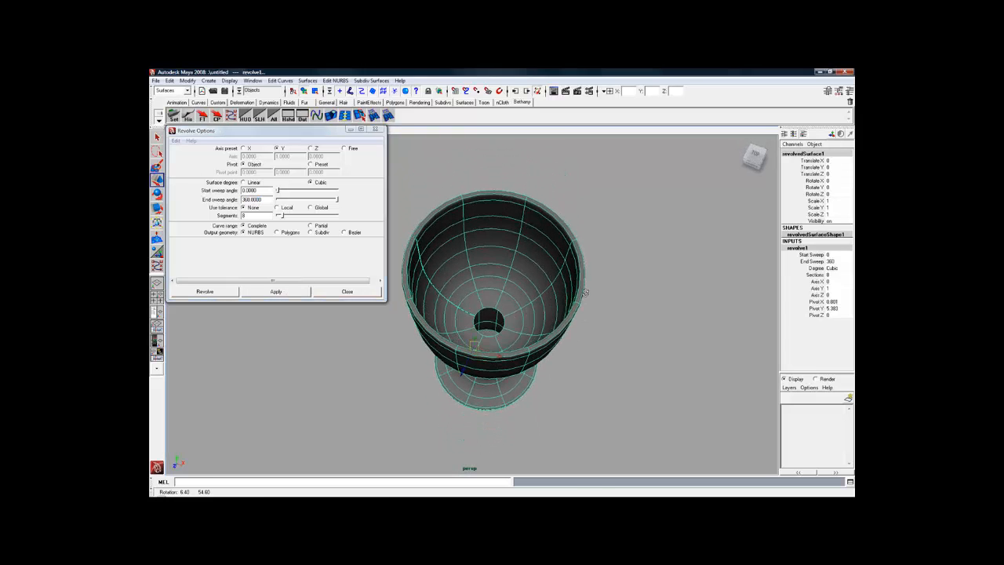
pyautogui.click(591, 230)
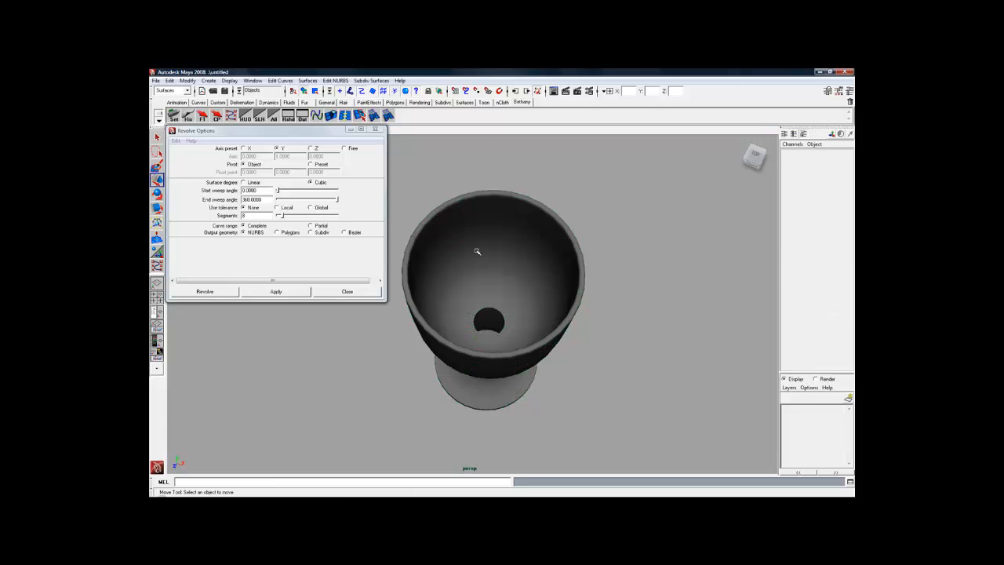
pyautogui.click(455, 308)
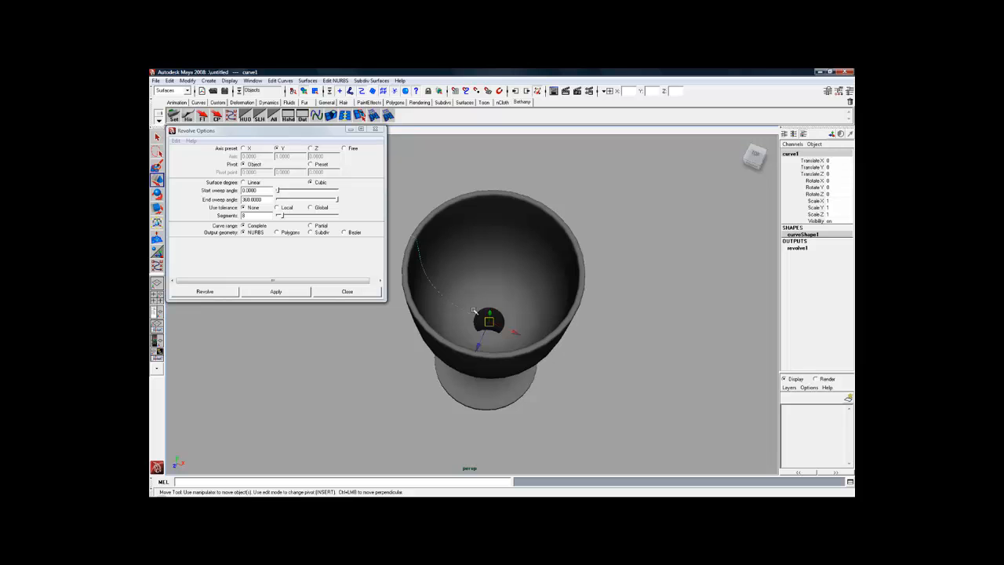
pyautogui.keyDown('alt'); pyautogui.moveTo(474, 309); pyautogui.dragTo(544, 325, button='right'); pyautogui.keyUp('alt')
pyautogui.moveTo(531, 339)
pyautogui.keyDown('alt'); pyautogui.mouseDown()
pyautogui.moveTo(529, 271)
pyautogui.moveTo(516, 246)
pyautogui.moveTo(556, 335)
pyautogui.moveTo(535, 346)
pyautogui.moveTo(545, 327)
pyautogui.mouseUp(); pyautogui.keyUp('alt')
pyautogui.keyDown('alt'); pyautogui.moveTo(544, 327); pyautogui.dragTo(508, 317, button='right'); pyautogui.keyUp('alt')
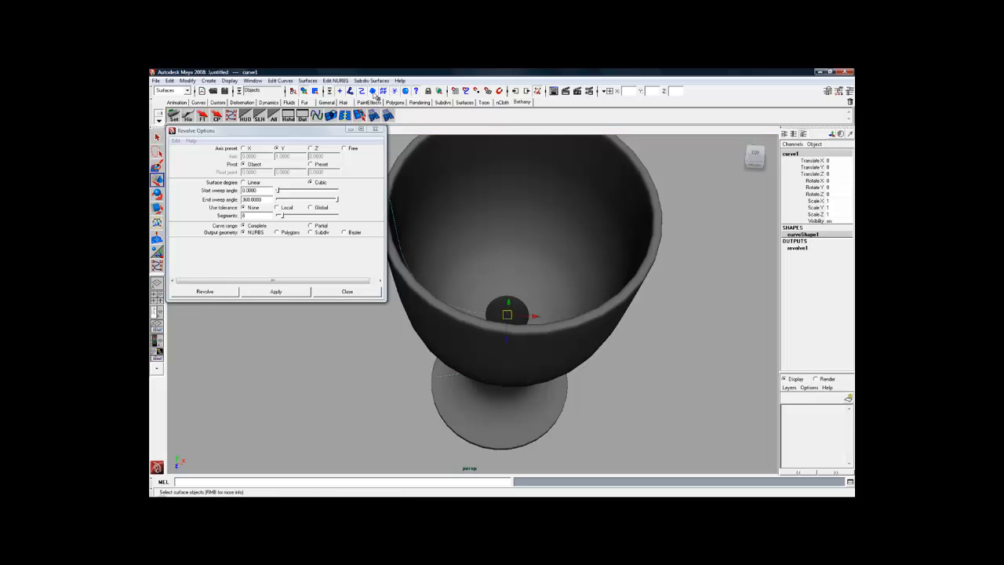
pyautogui.moveTo(459, 177)
pyautogui.keyDown('alt'); pyautogui.mouseDown()
pyautogui.moveTo(428, 172)
pyautogui.moveTo(444, 177)
pyautogui.moveTo(446, 165)
pyautogui.mouseUp(); pyautogui.keyUp('alt')
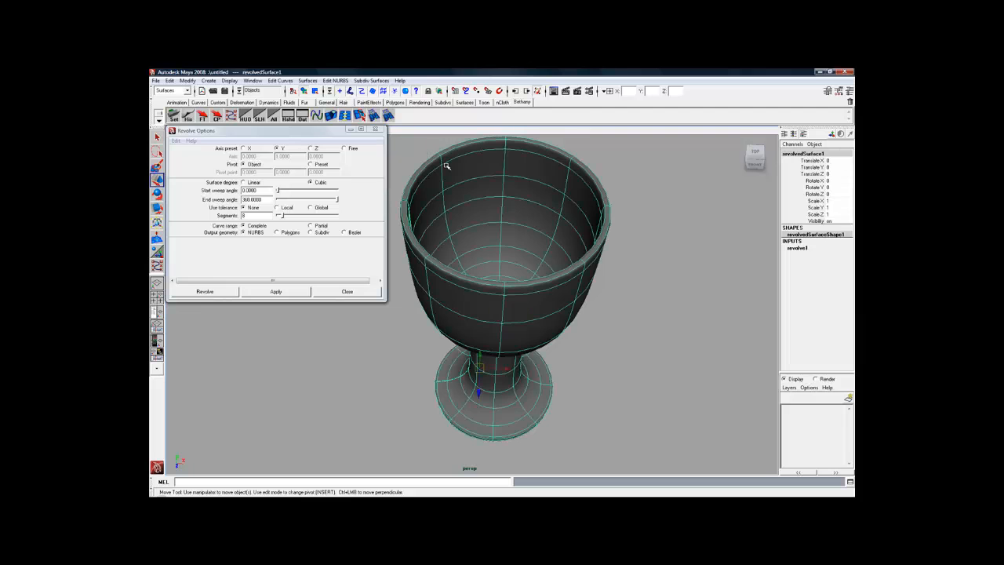
pyautogui.press('Delete')
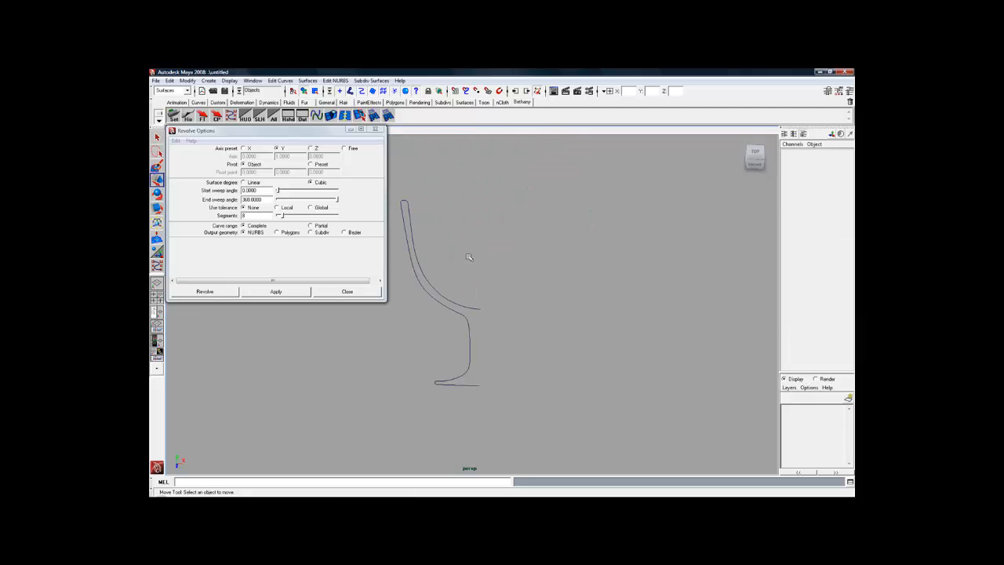
# - Select the profile curve and move its pivot with curve snapping to the inner end at the bowl's bottom
pyautogui.keyDown('alt'); pyautogui.moveTo(459, 281); pyautogui.dragTo(460, 260); pyautogui.keyUp('alt')
pyautogui.click(446, 283)
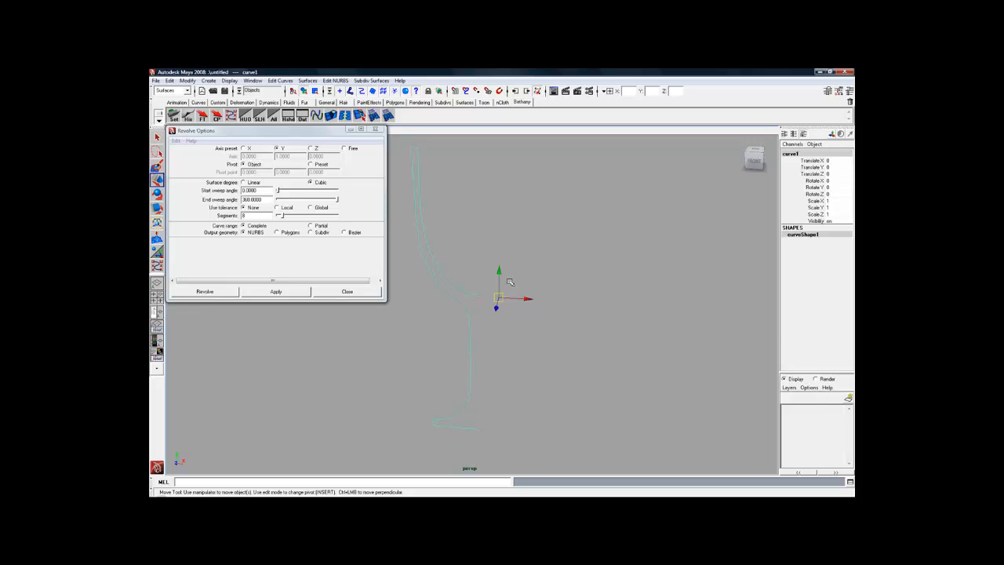
pyautogui.press('Insert')
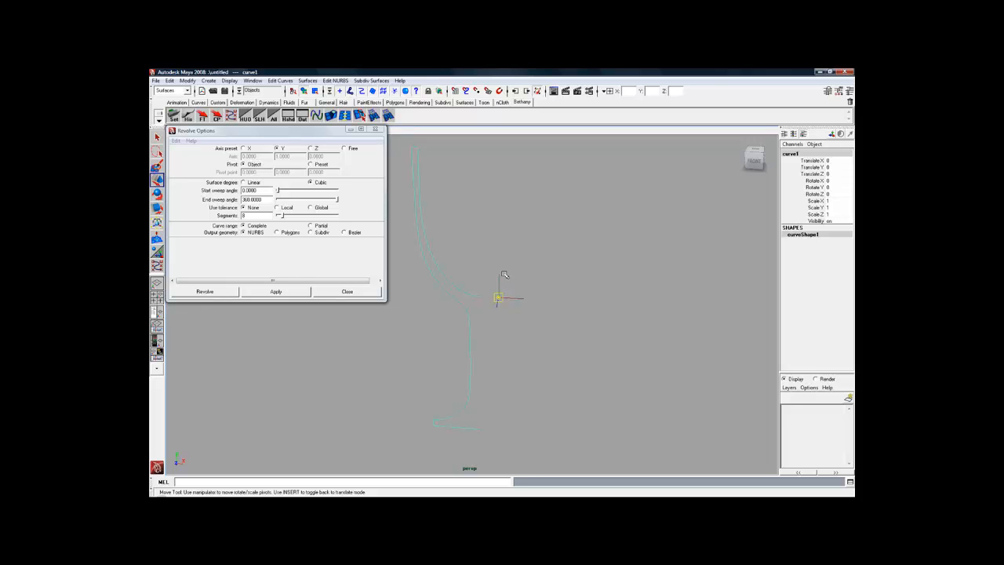
pyautogui.press('Insert')
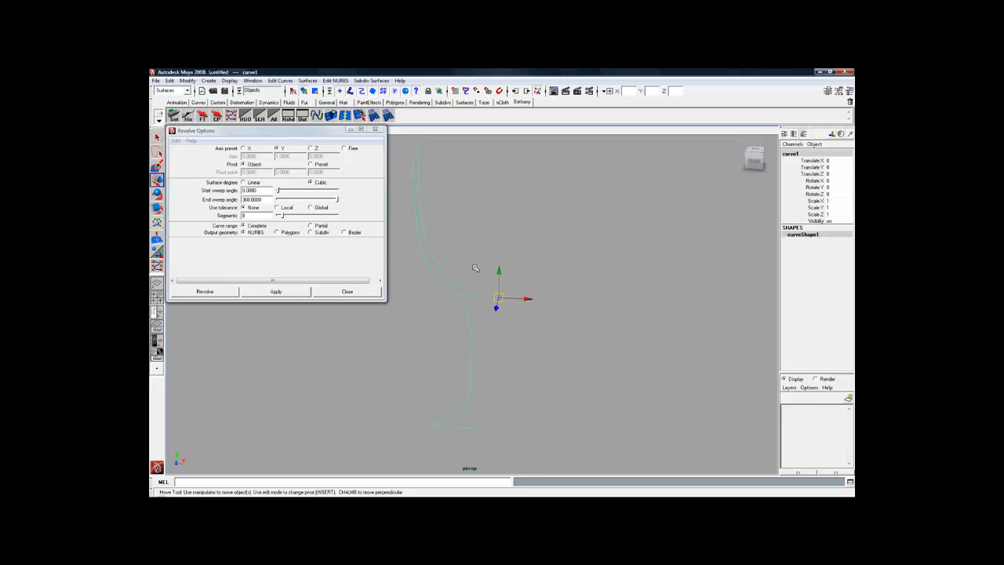
pyautogui.press('c')
pyautogui.press('Insert')
pyautogui.moveTo(435, 260); pyautogui.dragTo(488, 285, button='middle')
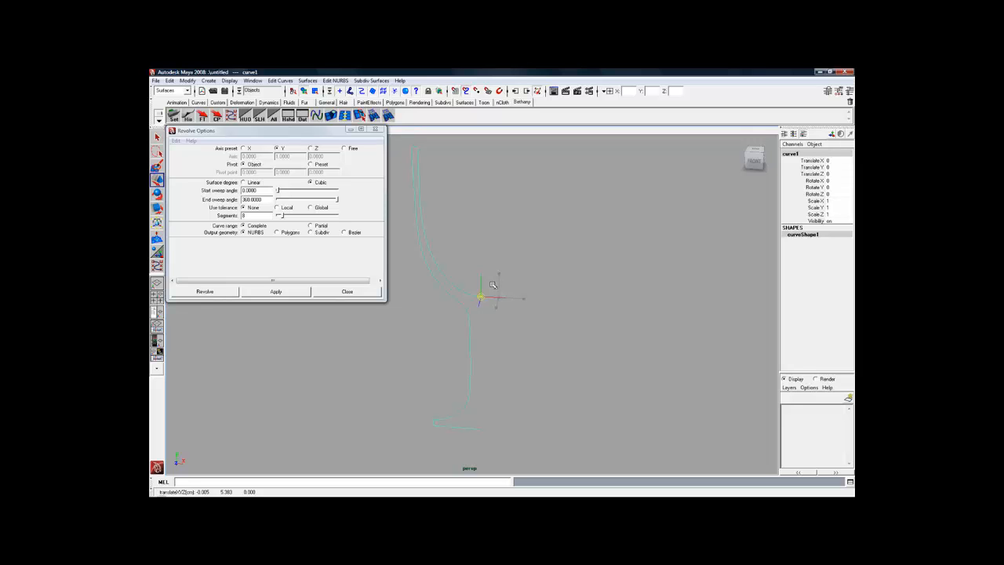
pyautogui.press('Insert')
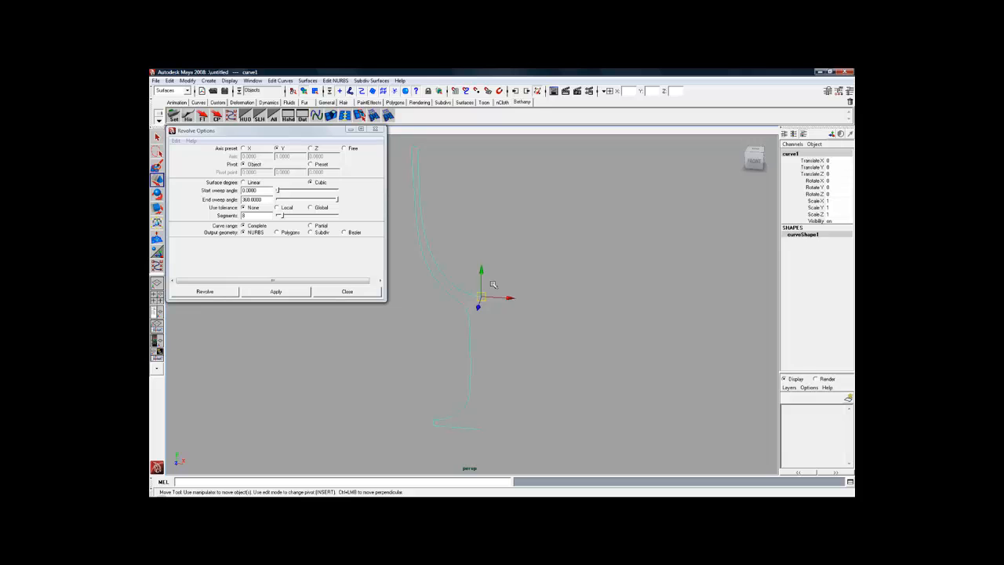
# - Revolve the profile curve around the Y axis from its repositioned pivot and close the options
pyautogui.moveTo(489, 293)
pyautogui.keyDown('alt'); pyautogui.mouseDown()
pyautogui.moveTo(492, 277)
pyautogui.moveTo(490, 286)
pyautogui.mouseUp(); pyautogui.keyUp('alt')
pyautogui.click(206, 291)
pyautogui.keyDown('alt'); pyautogui.moveTo(535, 297); pyautogui.dragTo(516, 342); pyautogui.keyUp('alt')
pyautogui.keyDown('alt'); pyautogui.moveTo(516, 341); pyautogui.dragTo(617, 338, button='right'); pyautogui.keyUp('alt')
pyautogui.keyDown('alt'); pyautogui.moveTo(590, 339); pyautogui.dragTo(565, 330); pyautogui.keyUp('alt')
# - Select the profile curve and examine the bowl's inner bottom and the whole glass from several angles
pyautogui.click(460, 326)
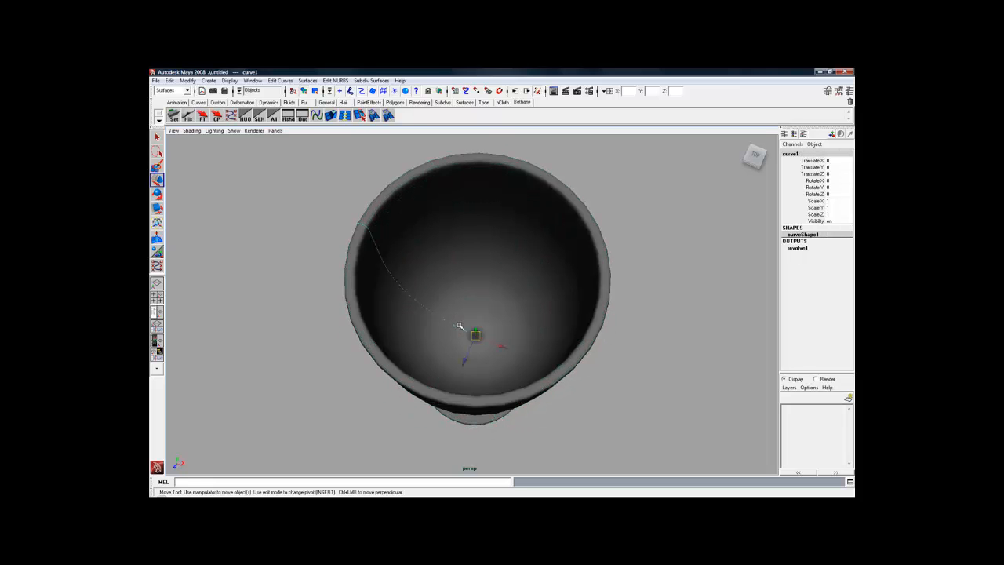
pyautogui.keyDown('alt'); pyautogui.moveTo(485, 323); pyautogui.dragTo(504, 344); pyautogui.keyUp('alt')
pyautogui.keyDown('alt'); pyautogui.moveTo(504, 344); pyautogui.dragTo(574, 330, button='right'); pyautogui.keyUp('alt')
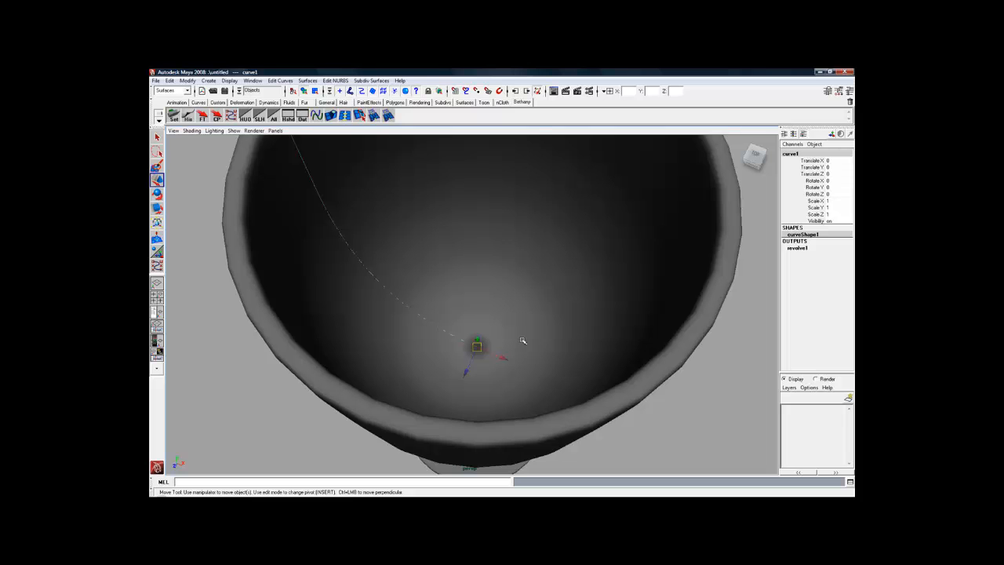
pyautogui.keyDown('alt'); pyautogui.moveTo(522, 339); pyautogui.dragTo(520, 340); pyautogui.keyUp('alt')
pyautogui.keyDown('alt'); pyautogui.moveTo(520, 341); pyautogui.dragTo(468, 330, button='right'); pyautogui.keyUp('alt')
pyautogui.keyDown('alt'); pyautogui.moveTo(467, 330); pyautogui.dragTo(478, 367); pyautogui.keyUp('alt')
pyautogui.keyDown('alt'); pyautogui.moveTo(478, 366); pyautogui.dragTo(410, 351, button='right'); pyautogui.keyUp('alt')
pyautogui.keyDown('alt'); pyautogui.moveTo(487, 303); pyautogui.dragTo(501, 296); pyautogui.keyUp('alt')
pyautogui.keyDown('alt'); pyautogui.moveTo(511, 275); pyautogui.dragTo(502, 269); pyautogui.keyUp('alt')
pyautogui.keyDown('alt'); pyautogui.moveTo(503, 269); pyautogui.dragTo(502, 283, button='middle'); pyautogui.keyUp('alt')
pyautogui.keyDown('alt'); pyautogui.moveTo(502, 284); pyautogui.dragTo(496, 262); pyautogui.keyUp('alt')
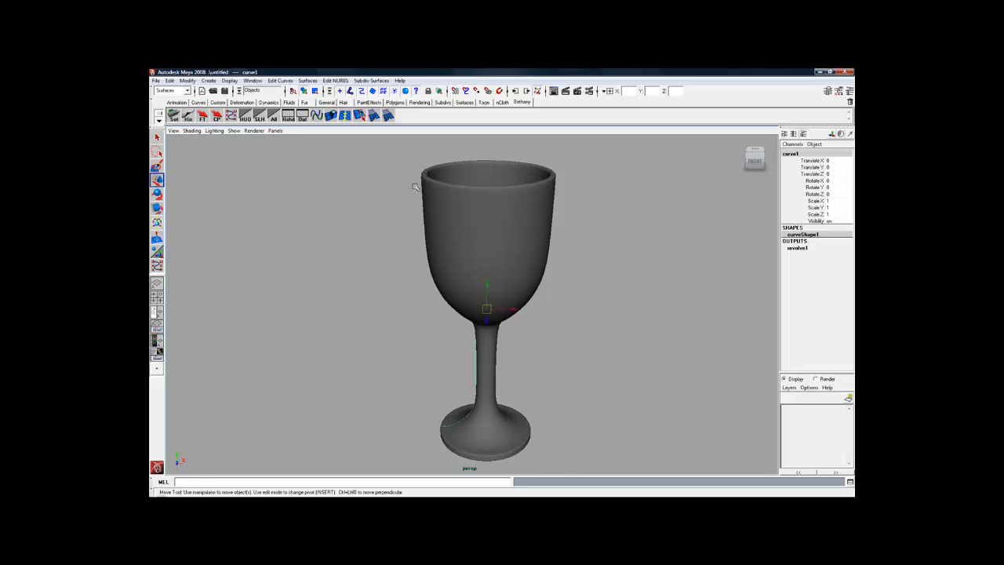
# - Show the profile curve's control vertices and try moving the two upper outer ones outward and back to reshape the bowl
pyautogui.moveTo(415, 186); pyautogui.dragTo(390, 186, button='right')
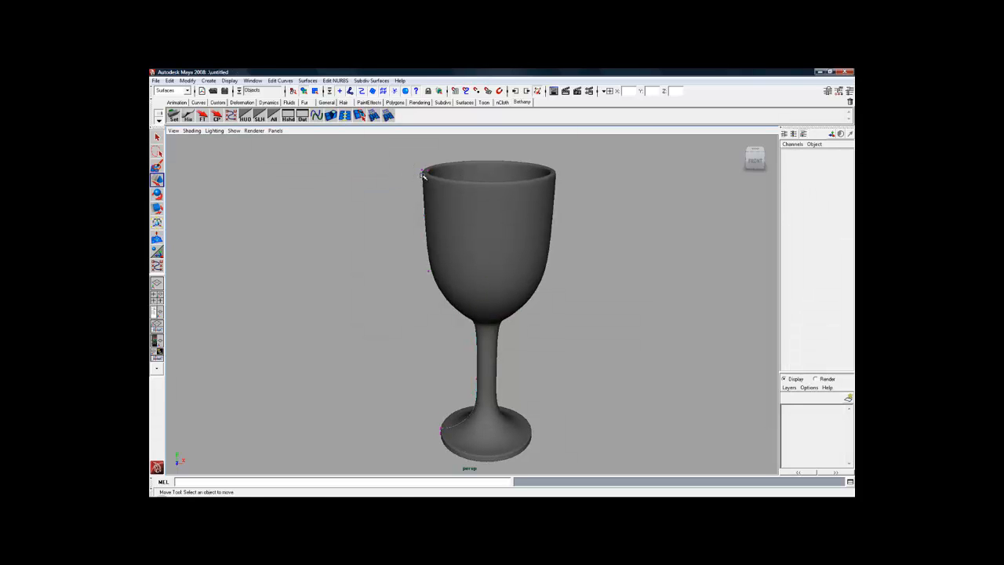
pyautogui.click(422, 174)
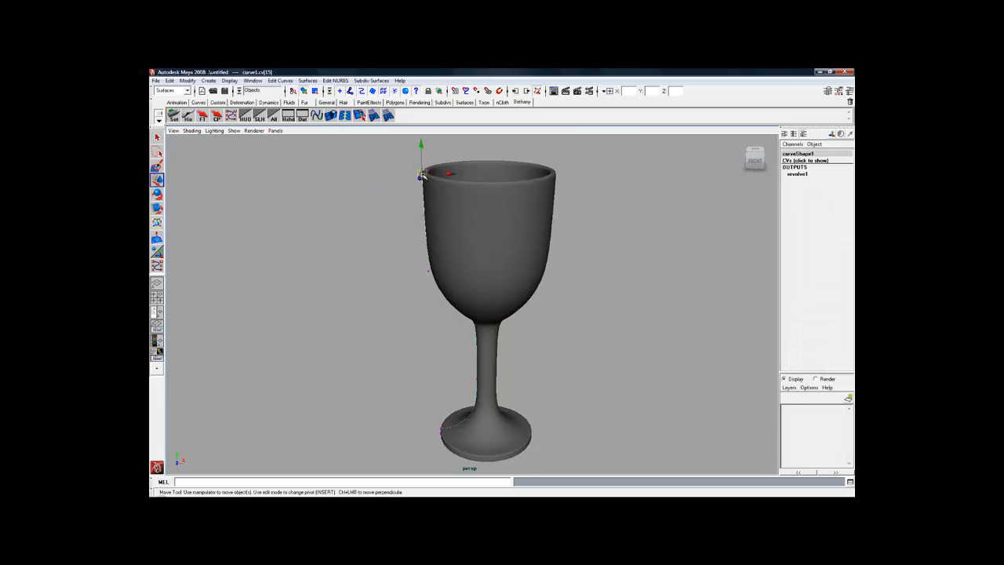
pyautogui.keyDown('shift'); pyautogui.click(425, 217); pyautogui.keyUp('shift')
pyautogui.moveTo(451, 195); pyautogui.dragTo(431, 201)
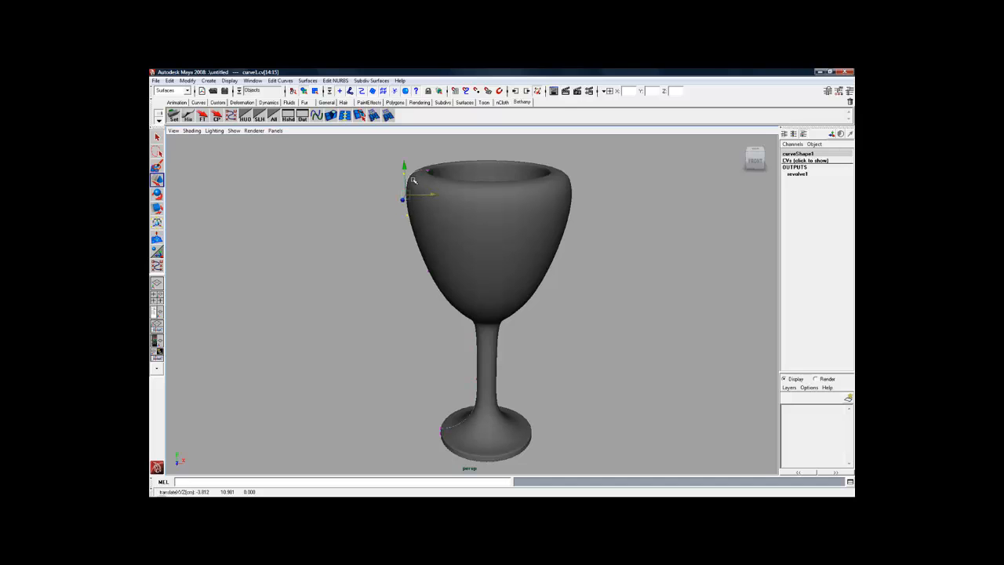
pyautogui.moveTo(406, 167); pyautogui.dragTo(454, 207)
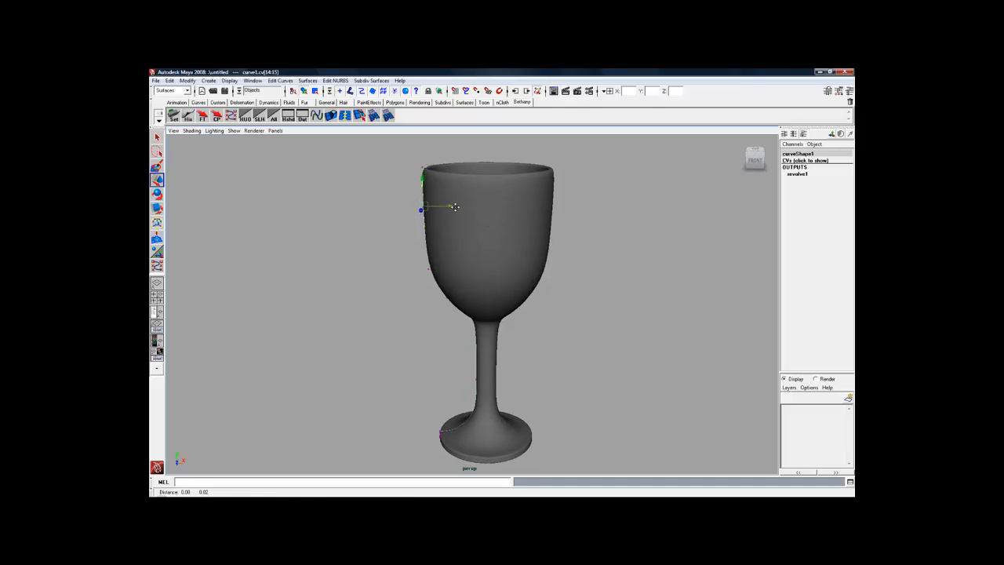
# - Move the outer control vertex just below the rim inward and slightly up to flare the lip
pyautogui.keyDown('alt'); pyautogui.moveTo(432, 184); pyautogui.dragTo(576, 263, button='right'); pyautogui.keyUp('alt')
pyautogui.click(431, 202)
pyautogui.keyDown('alt'); pyautogui.moveTo(447, 190); pyautogui.dragTo(417, 220, button='middle'); pyautogui.keyUp('alt')
pyautogui.moveTo(433, 214); pyautogui.dragTo(445, 214)
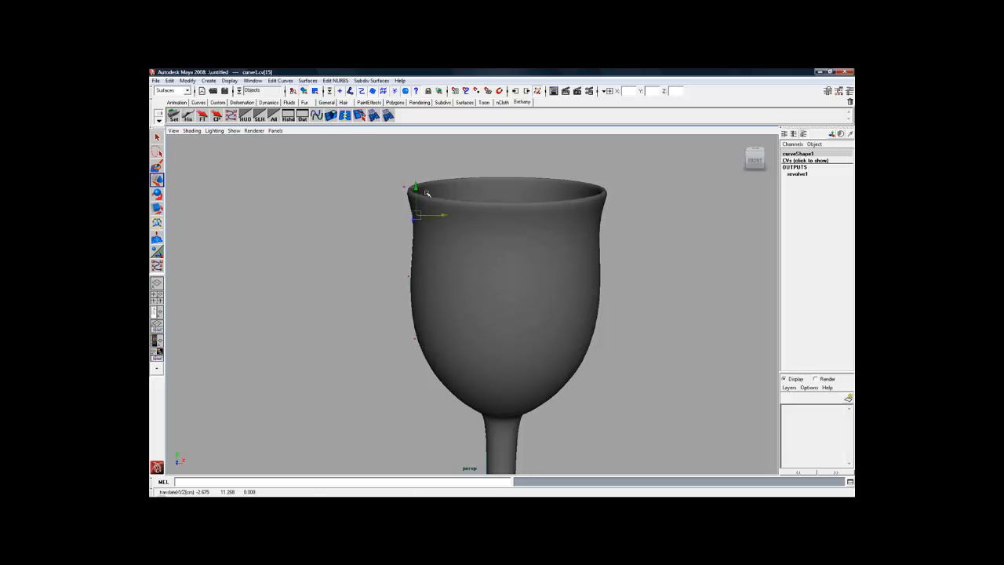
pyautogui.moveTo(416, 174); pyautogui.dragTo(417, 170)
# - Move the middle and lower outer control vertices of the bowl outward to give the glass a rounder belly
pyautogui.keyDown('alt'); pyautogui.moveTo(436, 205); pyautogui.dragTo(423, 163, button='middle'); pyautogui.keyUp('alt')
pyautogui.keyDown('alt'); pyautogui.moveTo(435, 197); pyautogui.dragTo(361, 206, button='right'); pyautogui.keyUp('alt')
pyautogui.keyDown('alt'); pyautogui.moveTo(444, 235); pyautogui.dragTo(397, 237, button='right'); pyautogui.keyUp('alt')
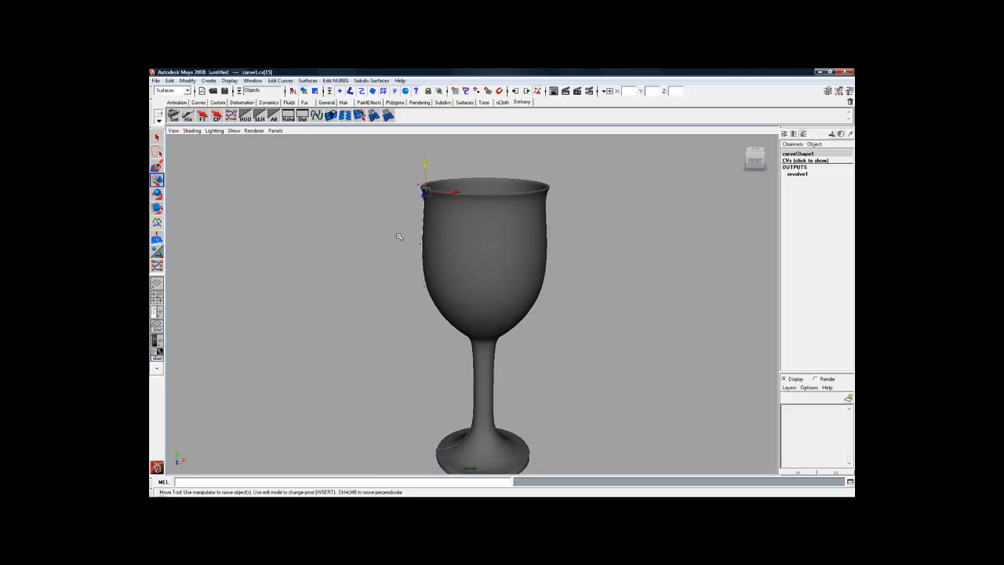
pyautogui.keyDown('alt'); pyautogui.moveTo(409, 235); pyautogui.dragTo(407, 220, button='middle'); pyautogui.keyUp('alt')
pyautogui.click(419, 227)
pyautogui.moveTo(445, 228); pyautogui.dragTo(438, 229)
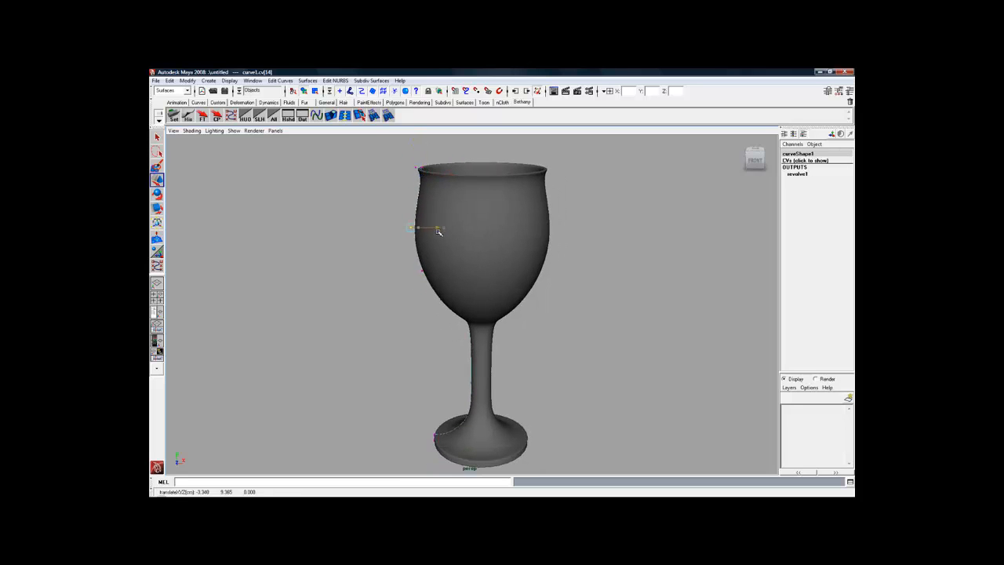
pyautogui.click(422, 271)
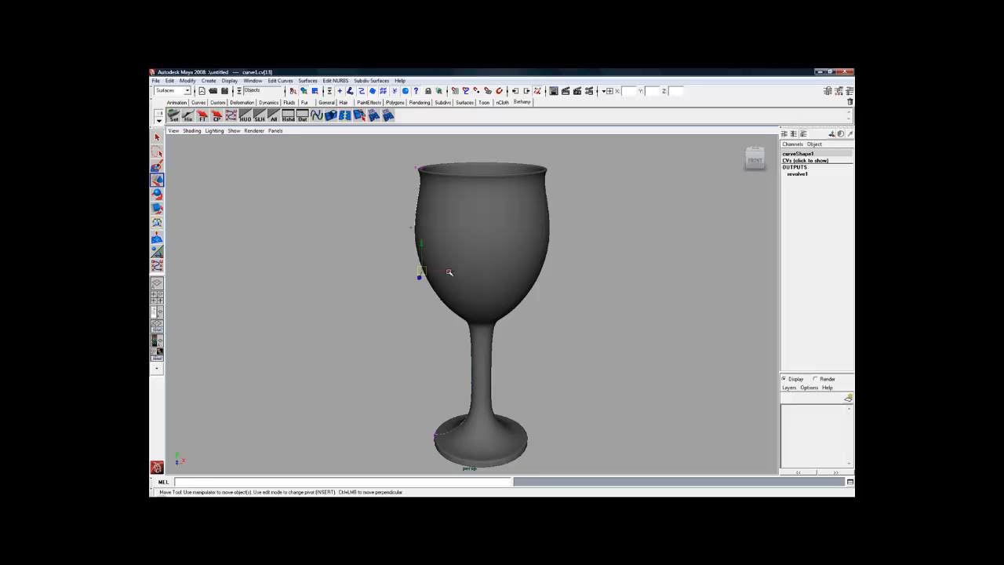
pyautogui.moveTo(453, 271); pyautogui.dragTo(433, 273)
# - Return the profile curve from control vertex editing to Object Mode and view the finished glass
pyautogui.keyDown('alt'); pyautogui.moveTo(484, 299); pyautogui.dragTo(473, 292); pyautogui.keyUp('alt')
pyautogui.rightClick(408, 229)
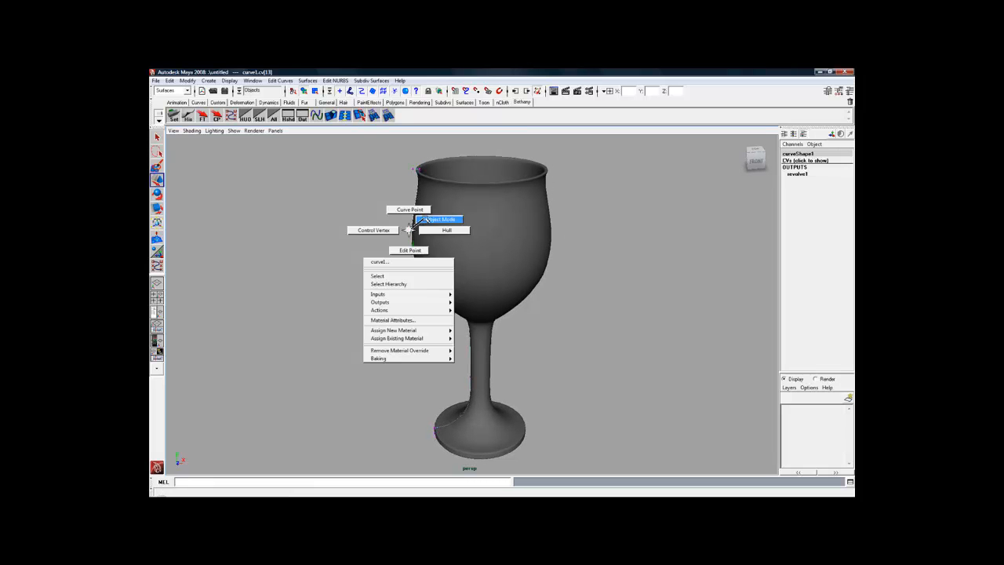
pyautogui.moveTo(409, 227); pyautogui.dragTo(438, 220, button='right')
pyautogui.keyDown('alt'); pyautogui.moveTo(469, 257); pyautogui.dragTo(471, 263); pyautogui.keyUp('alt')
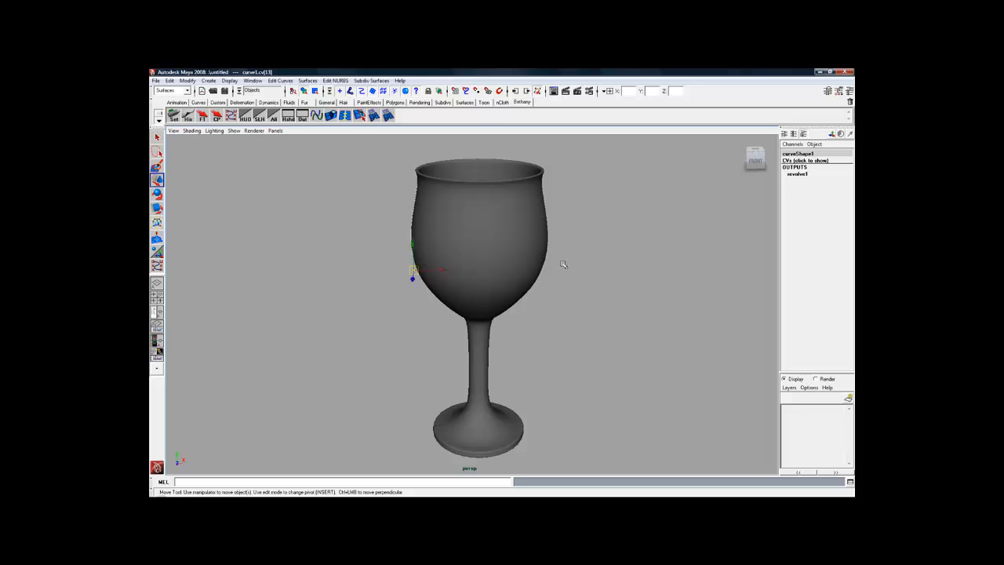